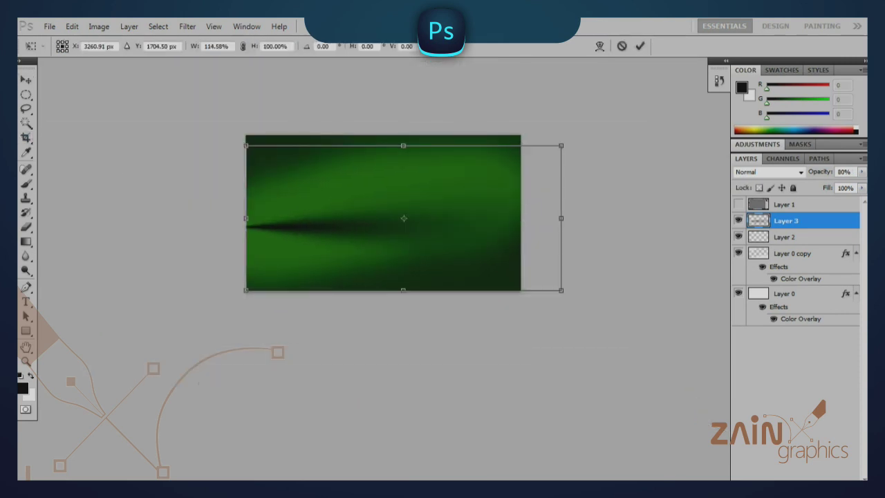
Rotate the yellow glow spot to a slant and stretch it across the upper right
key("ctrl+t")
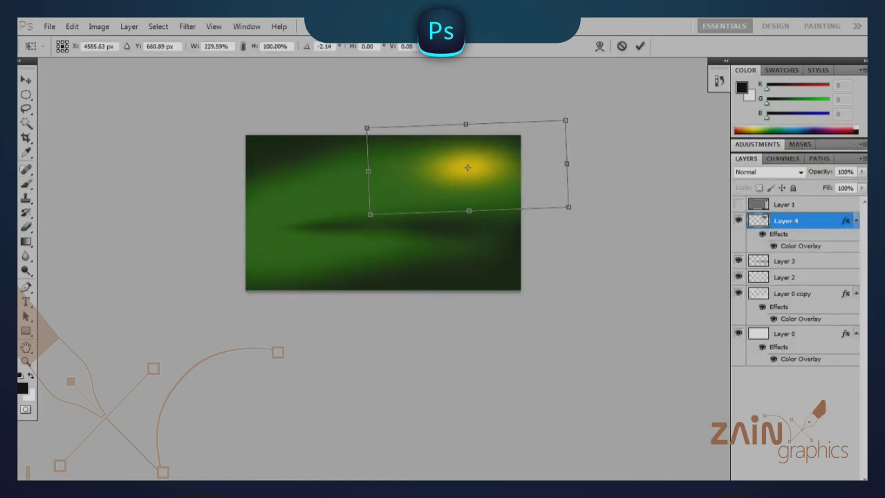
key("ctrl+t")
left_click_drag(587, 249, 498, 273)
mouse_move(457, 245)
left_mouse_down()
mouse_move(461, 464)
mouse_move(460, 250)
mouse_move(523, 292)
left_mouse_up()
scroll(460, 251, "down", 2)
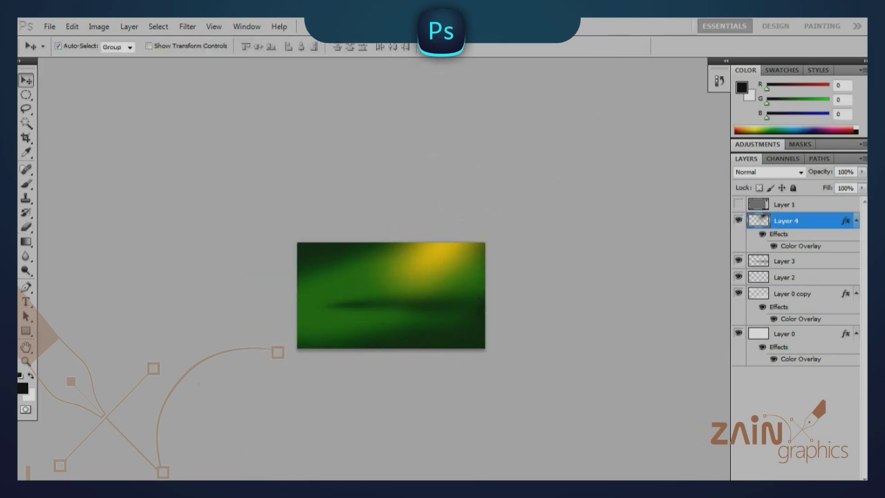
Duplicate the yellow glow as Layer 5 and place it at the lower left
key("ctrl+alt+j")
key("Return")
key("ctrl+t")
left_click_drag(369, 286, 386, 334)
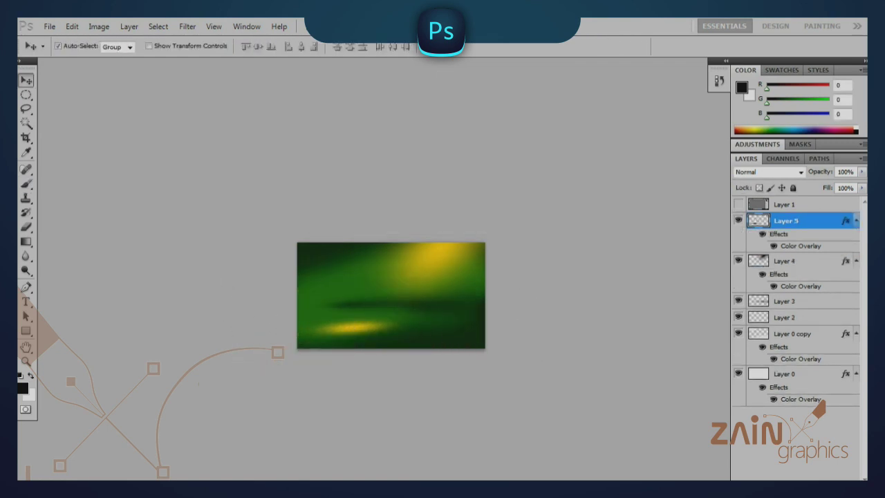
key("alt+bracketleft")
key("alt+bracketleft")
key("ctrl+t")
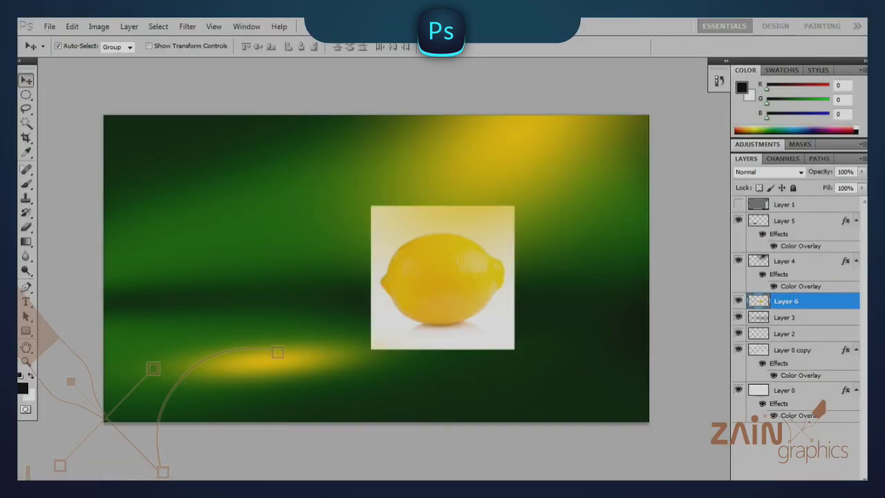
Paste the copied lemon photo into the ad as a new top layer
key("ctrl+shift+bracketright")
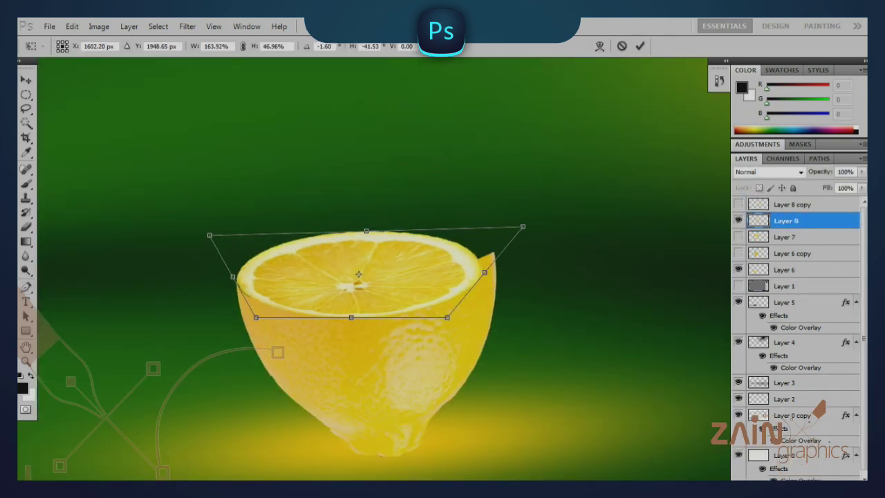
Distort the lemon slice to match the cut lemon's top face and commit it
mouse_move(523, 226)
left_mouse_down()
mouse_move(551, 199)
mouse_move(500, 205)
left_mouse_up()
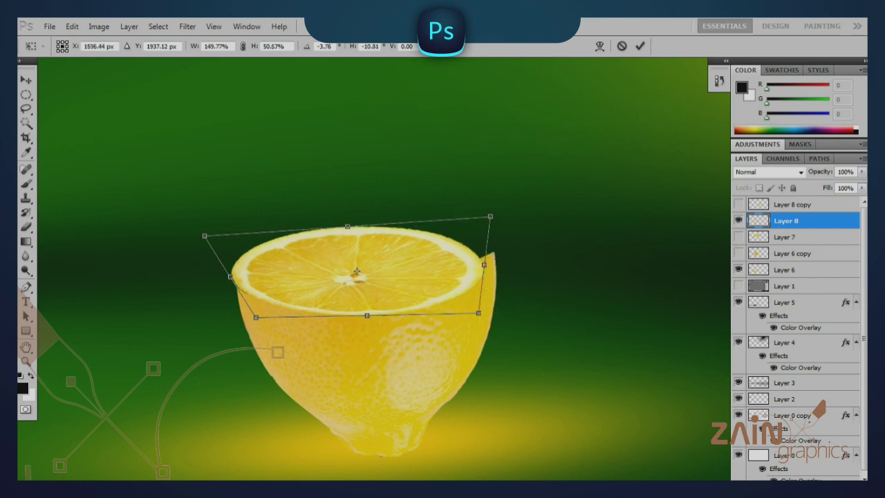
scroll(432, 258, "up", 3)
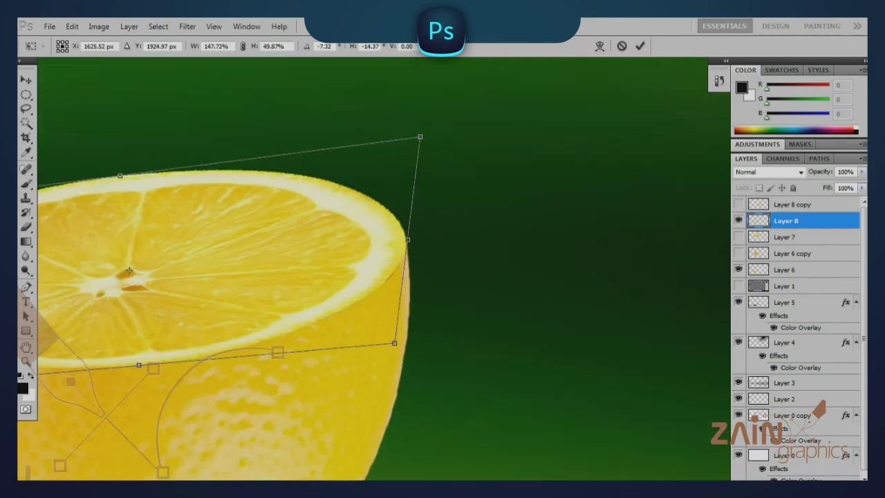
scroll(129, 271, "down", 3)
key("Return")
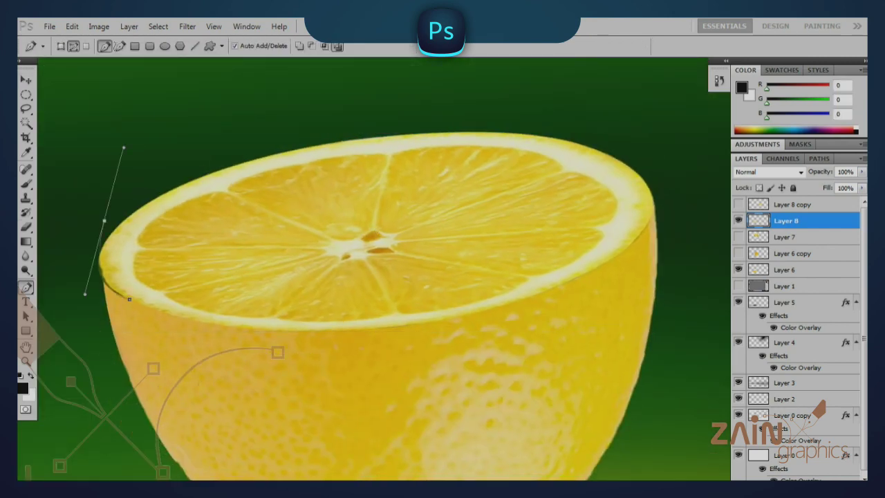
Erase excess around the slice and stack nudged copies to thicken its edge
left_click(25, 226)
right_click(130, 312)
key("Escape")
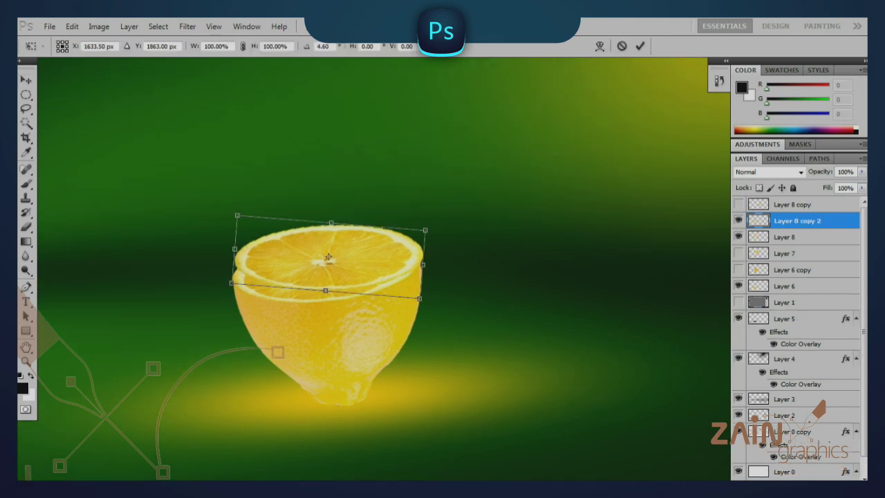
key("ctrl+plus")
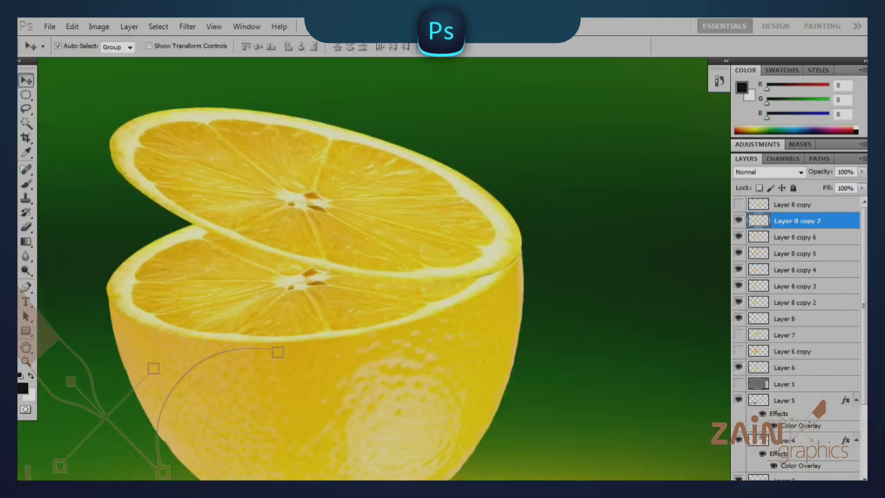
key("ctrl+alt+shift+t")
key("ctrl+alt+shift+t")
key("ctrl+alt+shift+t")
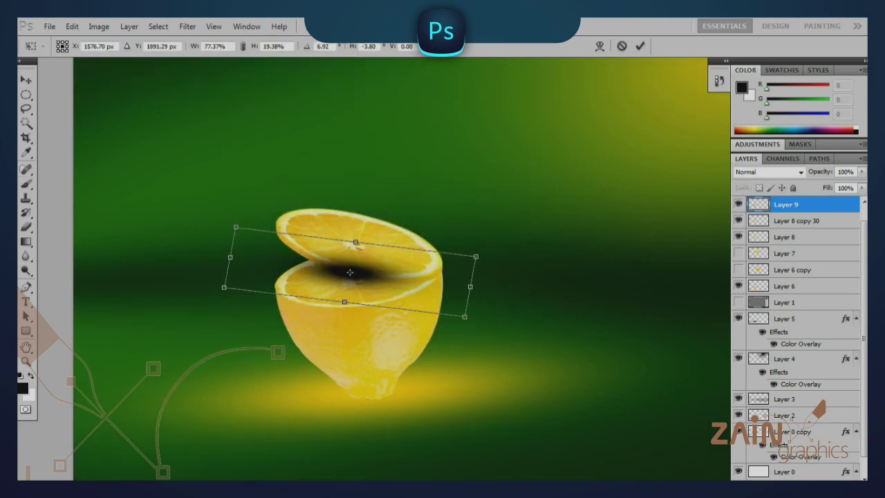
Enlarge the black shadow under the top slice and blend it as Luminosity at 30% opacity
left_click_drag(236, 227, 130, 166)
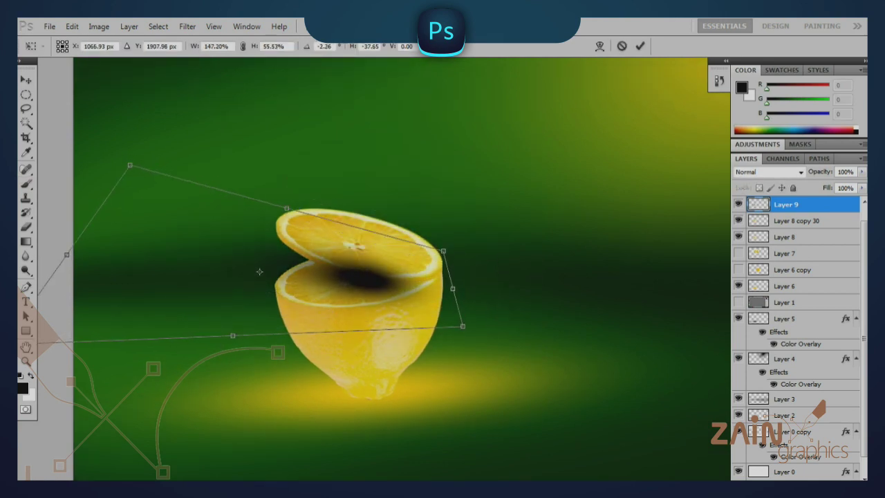
key("Return")
key("ctrl+bracketleft")
left_click(768, 172)
left_click(760, 191)
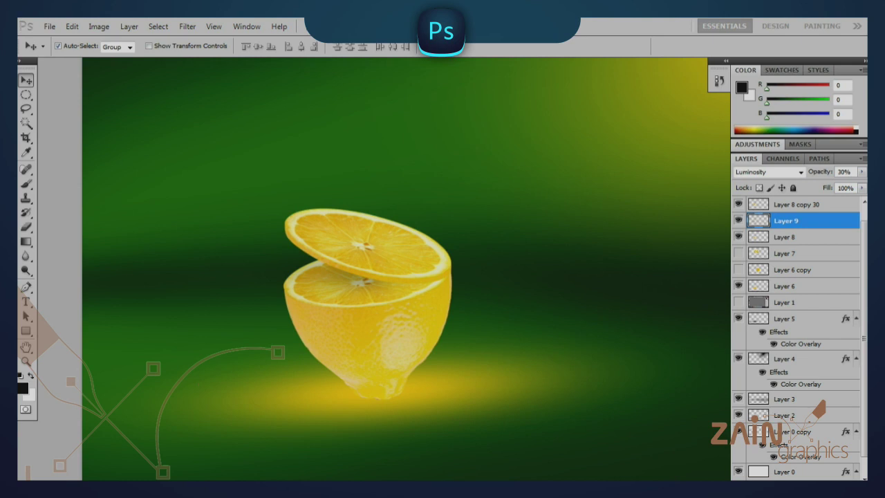
key("ctrl+alt+t")
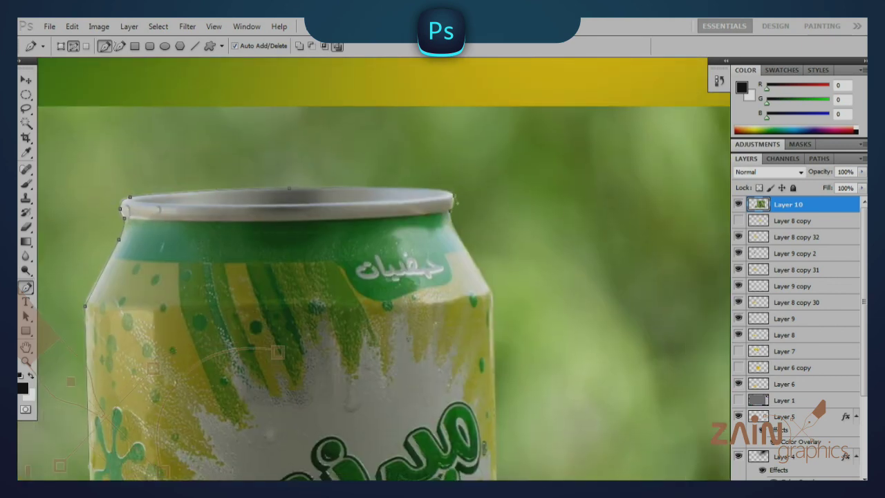
Trace the soda can's outline around its shoulder with the Pen tool
left_click_drag(401, 166, 430, 207)
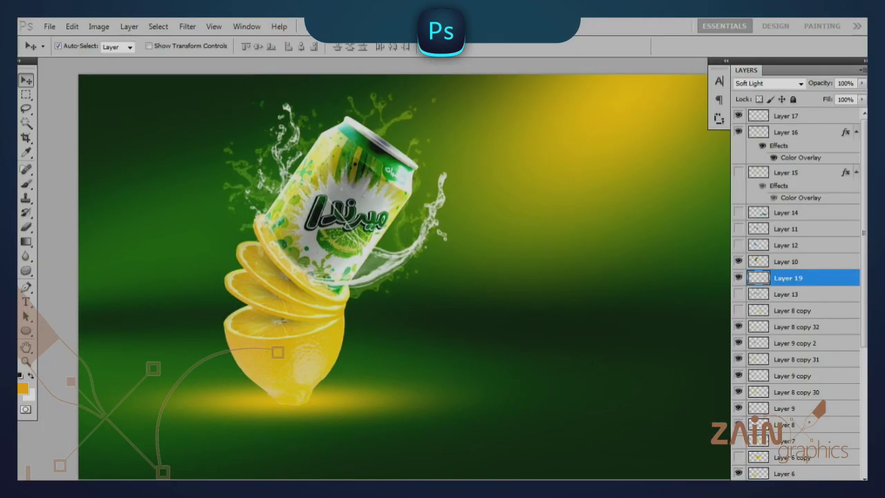
Set the brush size to 1200 px and commit the large splash around the lemon
type("1200")
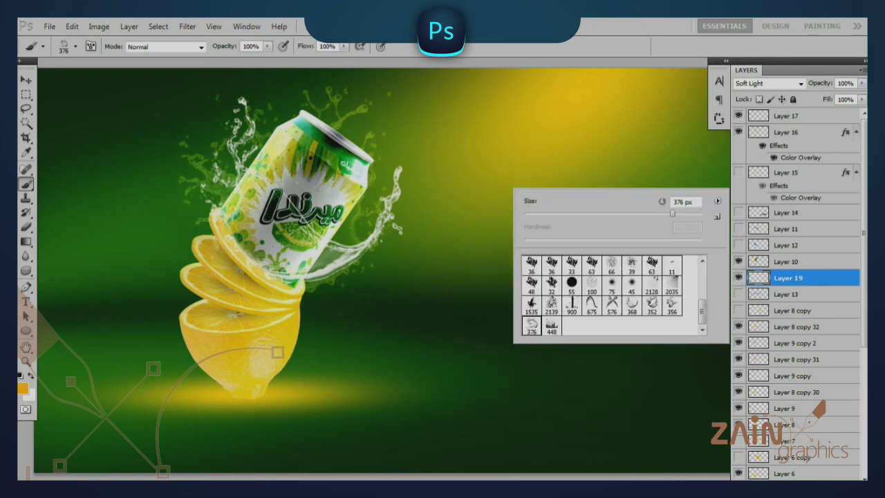
key("Return")
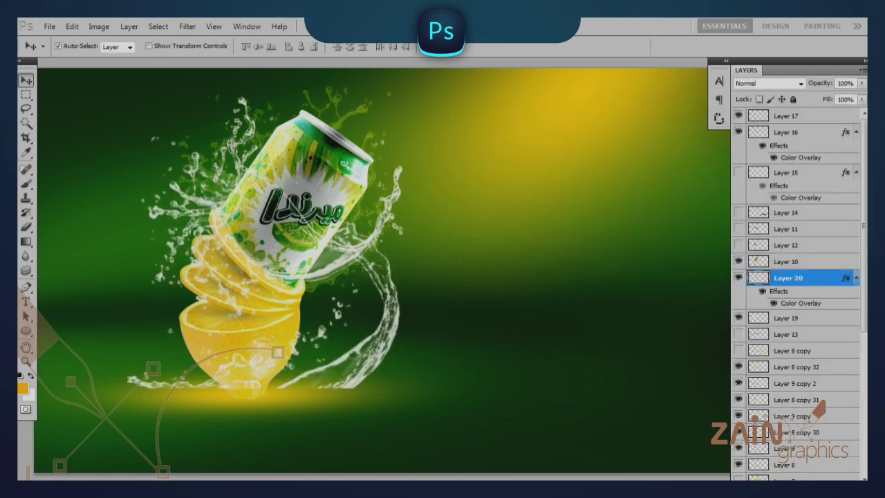
key("Return")
left_click(26, 226)
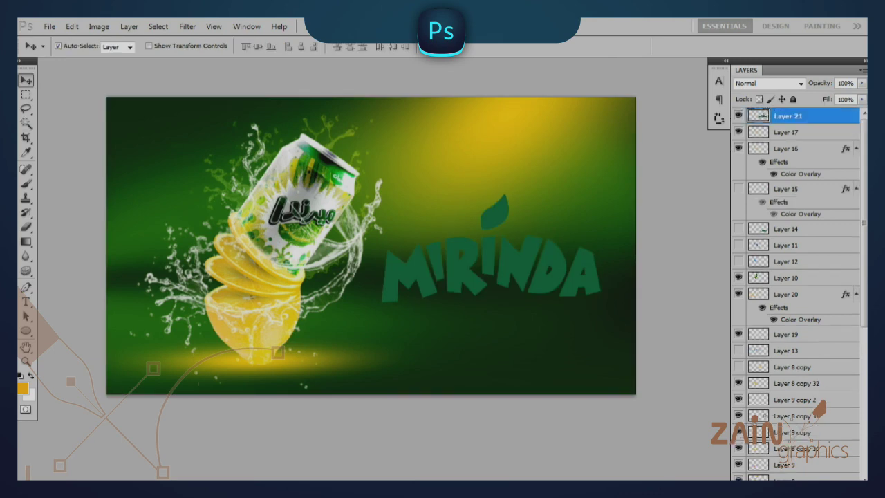
Zoom in on the MIRINDA letters
key("ctrl+plus")
key("ctrl+plus")
key("ctrl+plus")
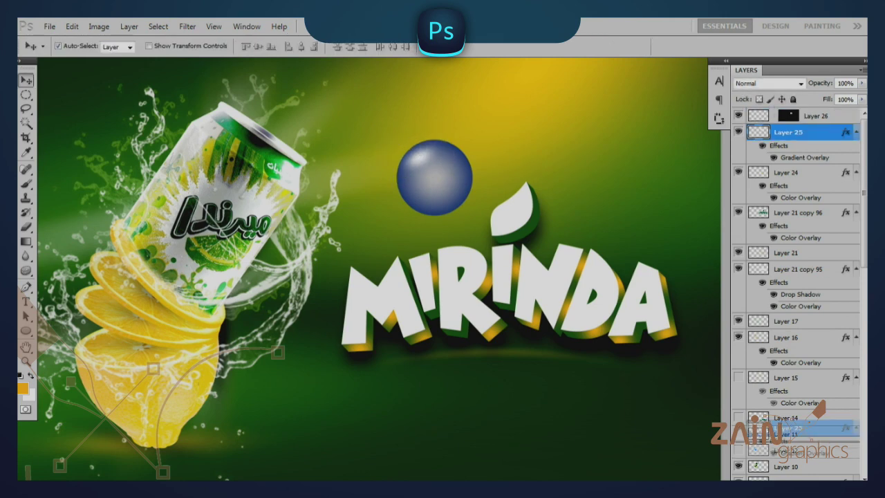
Duplicate the blue sphere layer twice, resize the top copy, then remove the extra copy
left_click_drag(788, 246, 788, 475)
key("ctrl+j")
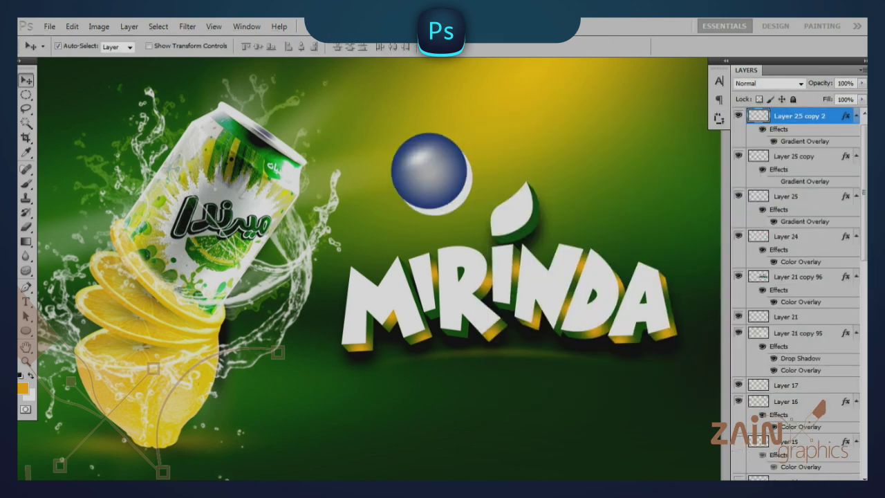
key("alt+]")
key("ctrl+t")
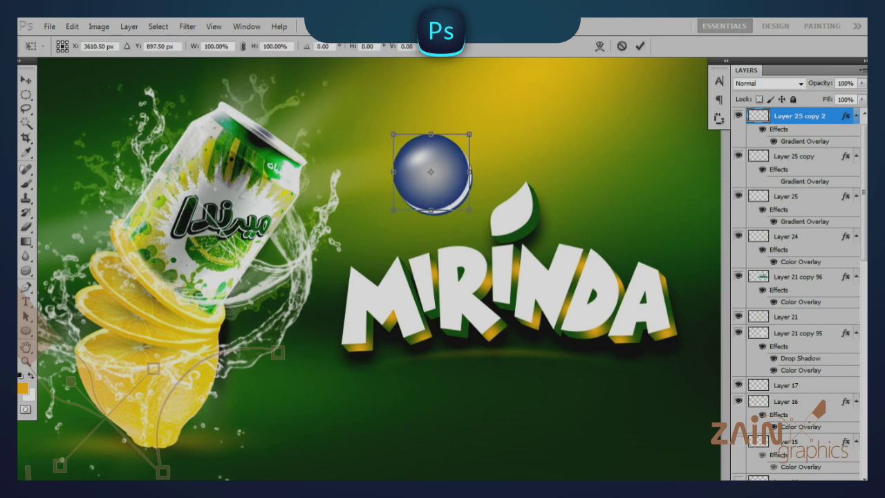
key("Return")
key("alt+[")
key("ctrl+d")
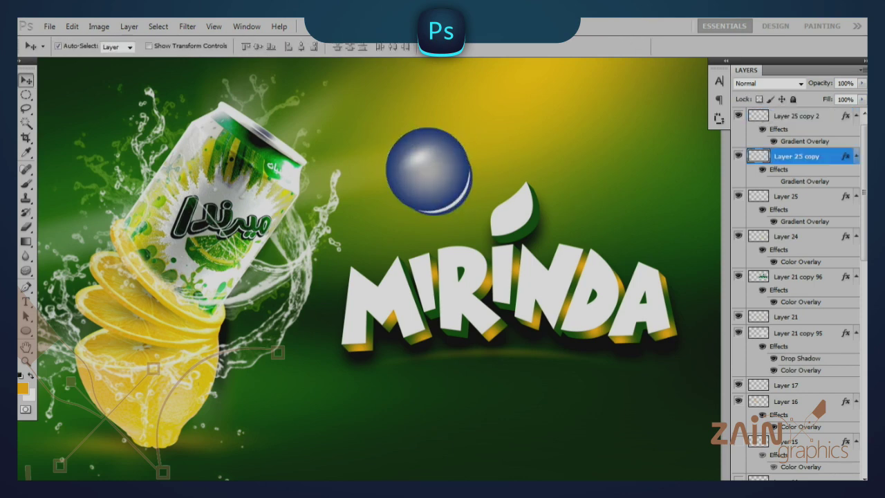
key("ctrl+z")
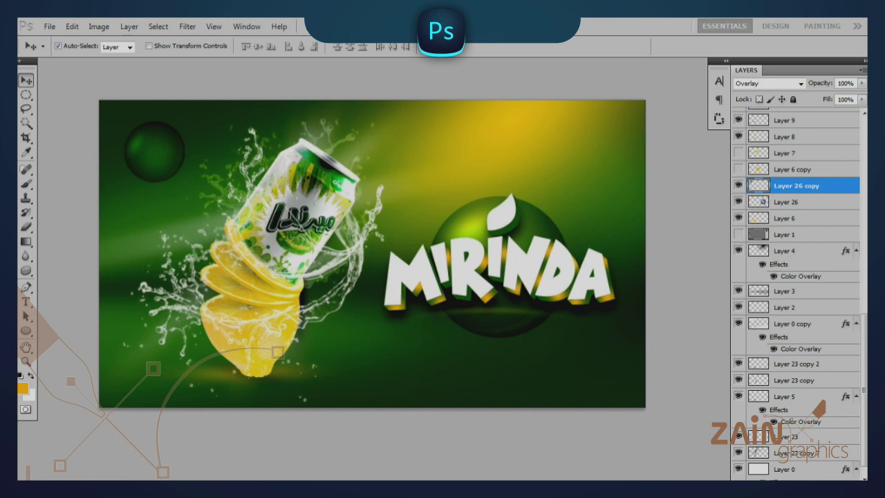
Start the Arabic word حمضيات on the small sphere with the Type tool
key("t")
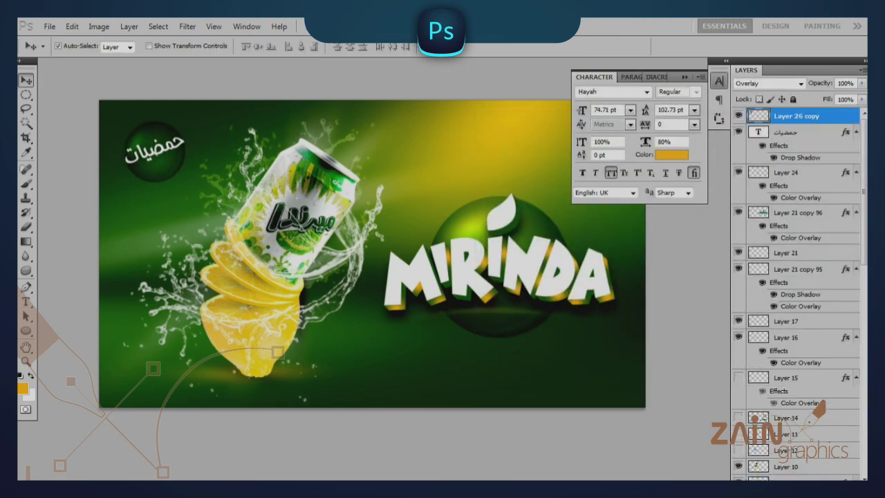
Paste the drop shadow style onto the circle layer and type the tagline below MIRINDA
right_click(691, 398)
left_click(733, 405)
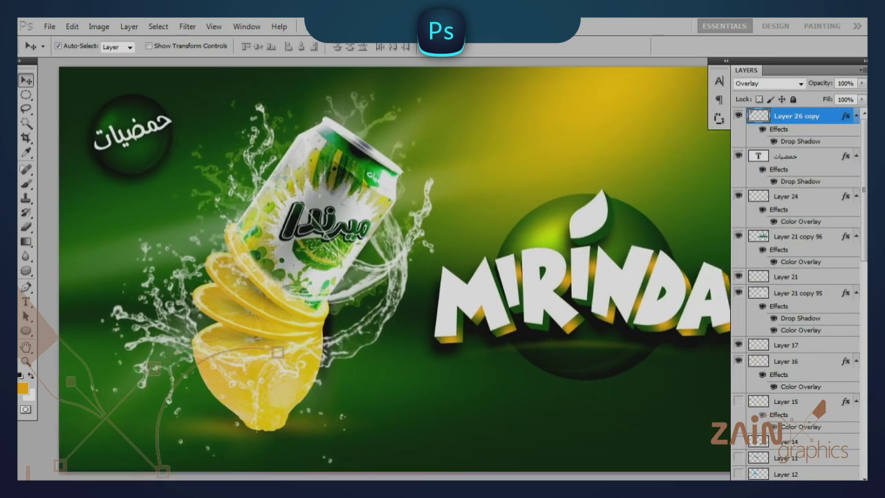
key("t")
left_click(516, 386)
type("عبوة العائلة سهل حياتك")
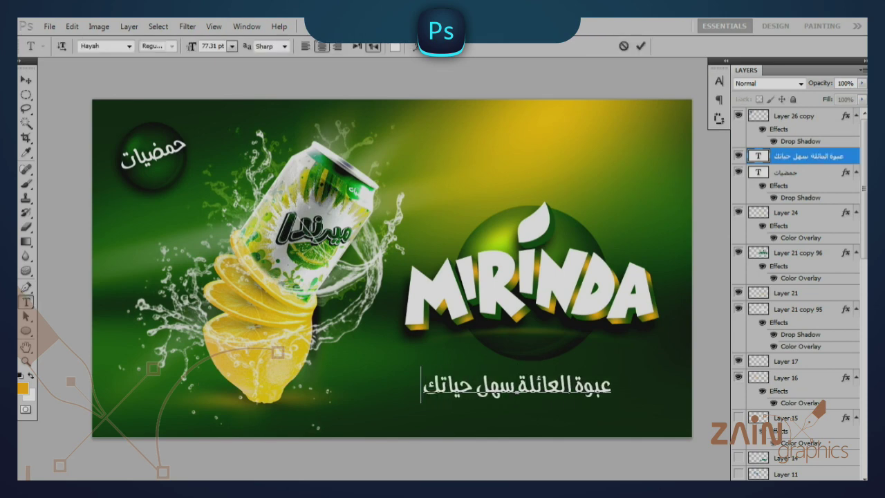
type("......")
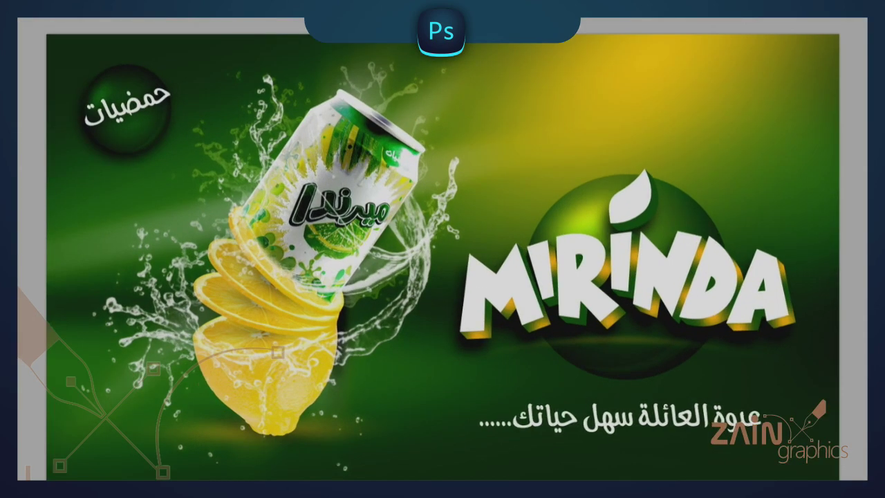